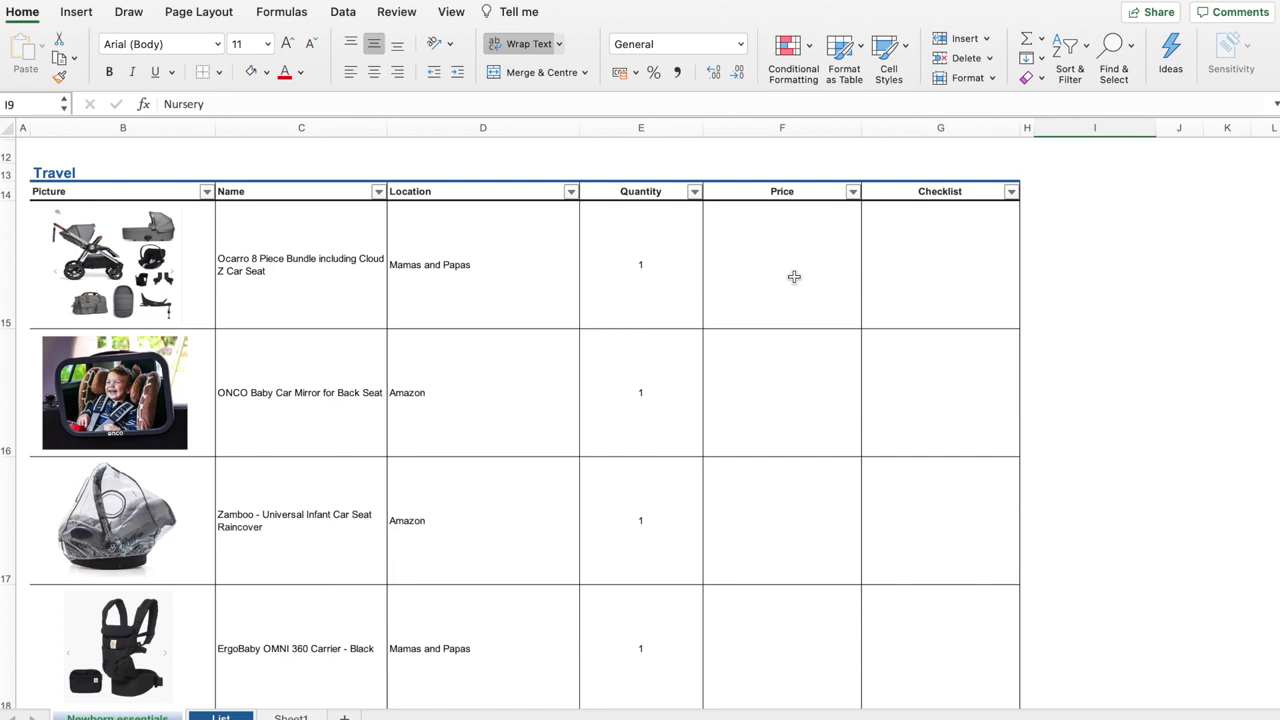
Review the Travel section's total row and the summary of category totals beside the checklist.
{"action": "scroll", "coordinate": [770, 369], "scroll_direction": "down", "scroll_amount": 5}
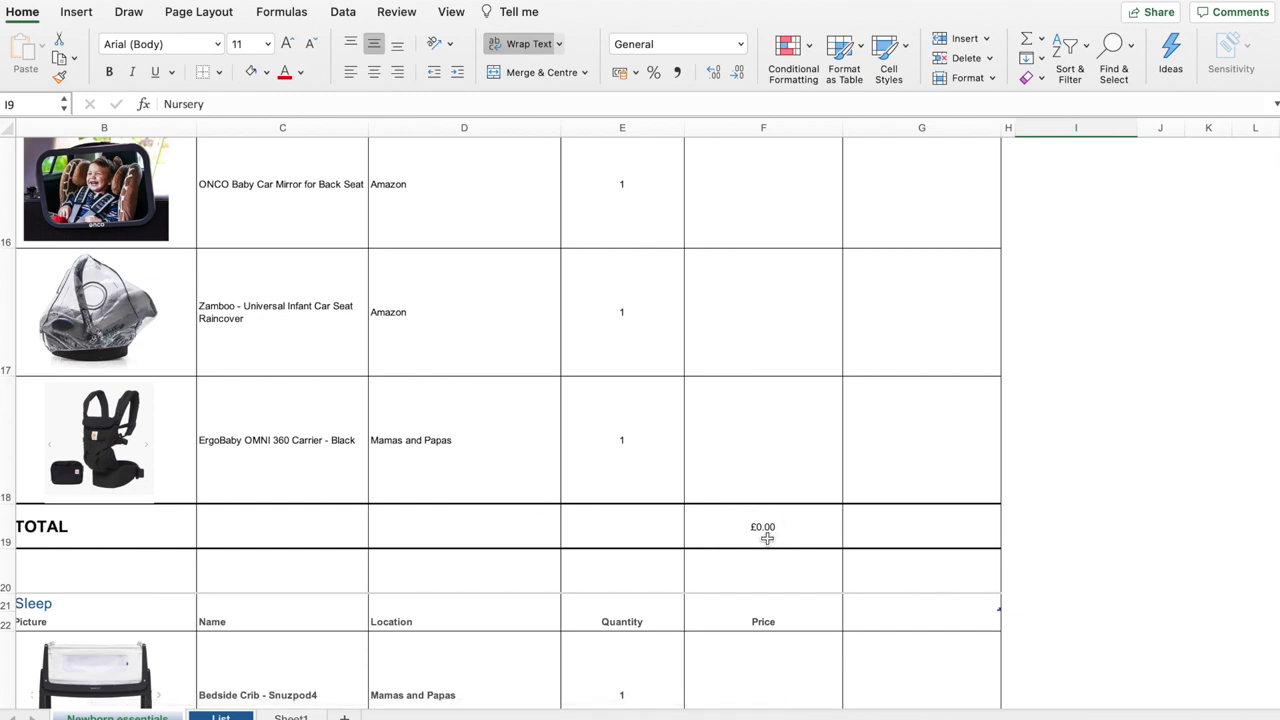
{"action": "scroll", "coordinate": [766, 537], "scroll_direction": "up", "scroll_amount": 8}
{"action": "scroll", "coordinate": [767, 538], "scroll_direction": "right", "scroll_amount": 5}
{"action": "scroll", "coordinate": [767, 538], "scroll_direction": "up", "scroll_amount": 2}
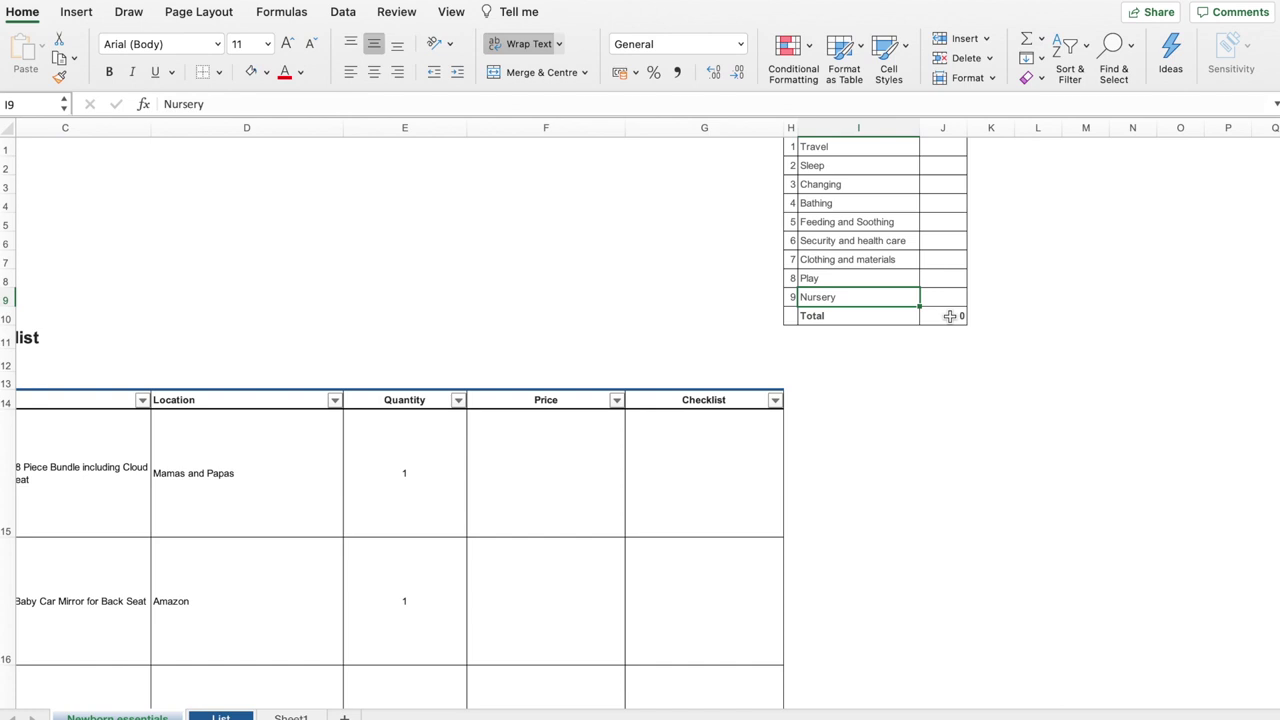
{"action": "scroll", "coordinate": [940, 420], "scroll_direction": "down", "scroll_amount": 3}
{"action": "scroll", "coordinate": [940, 420], "scroll_direction": "left", "scroll_amount": 2}
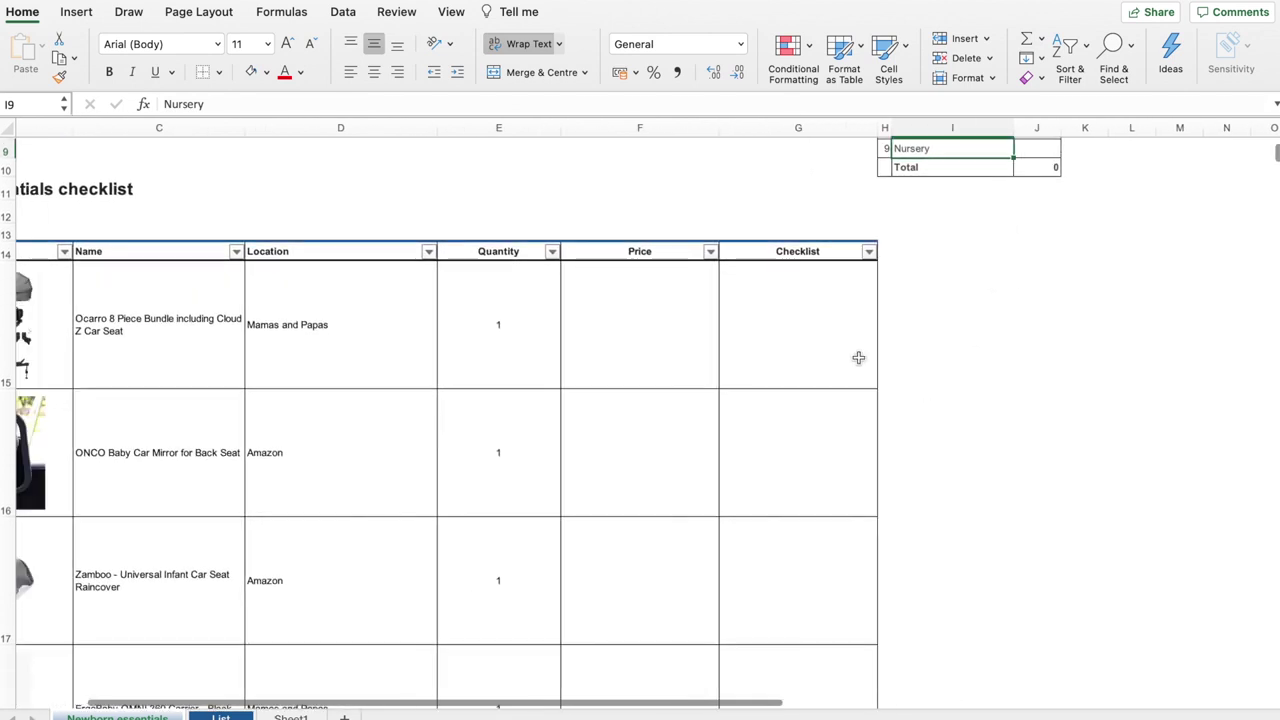
Enter Done in the Checklist column for the Ocarro 8 Piece Bundle.
{"action": "left_click", "coordinate": [817, 348]}
{"action": "double_click", "coordinate": [817, 348]}
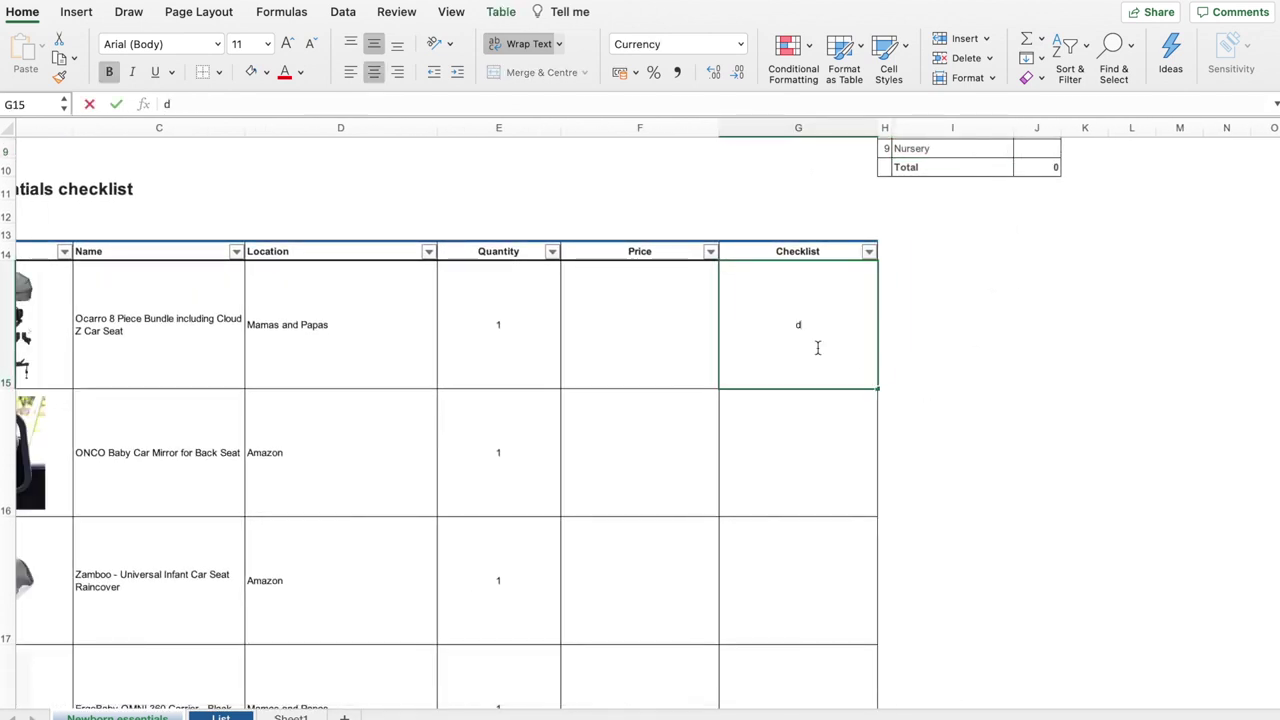
{"action": "type", "text": "Done"}
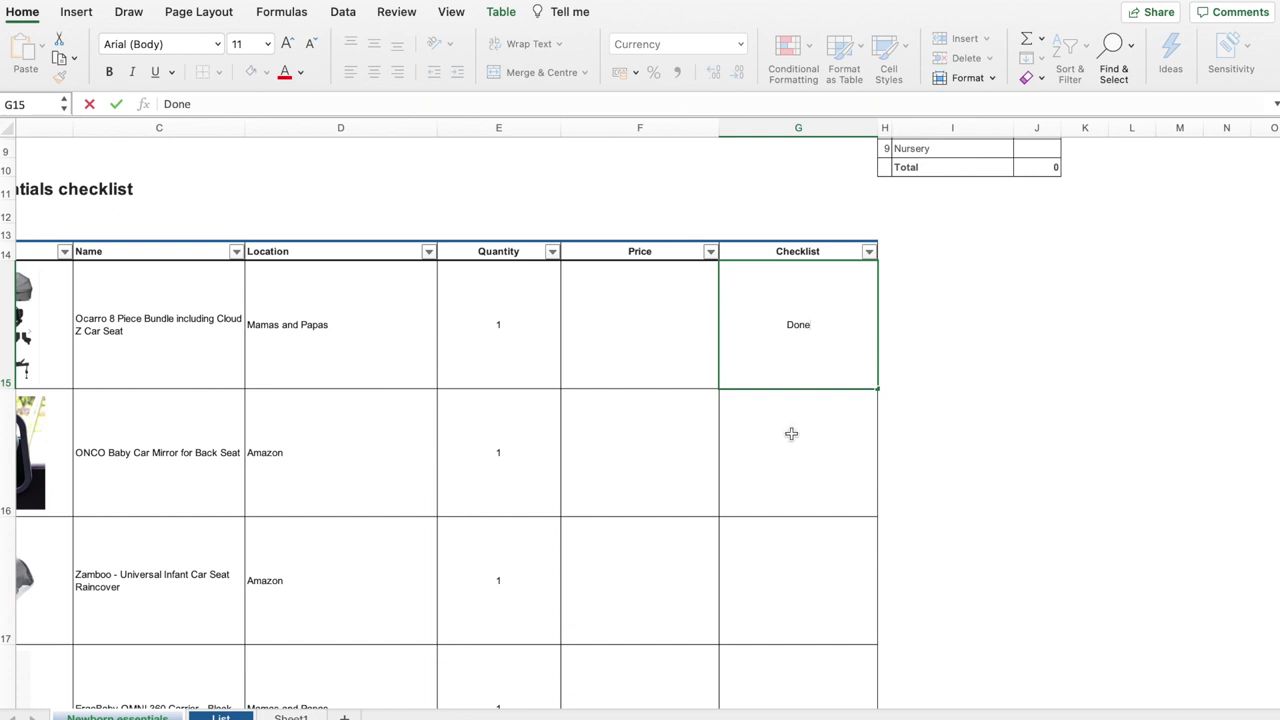
{"action": "left_click", "coordinate": [792, 435]}
Fill the Ocarro 8 Piece Bundle row with light grey from the Name to the Checklist column.
{"action": "left_click_drag", "start_coordinate": [200, 294], "coordinate": [730, 329]}
{"action": "left_click", "coordinate": [266, 72]}
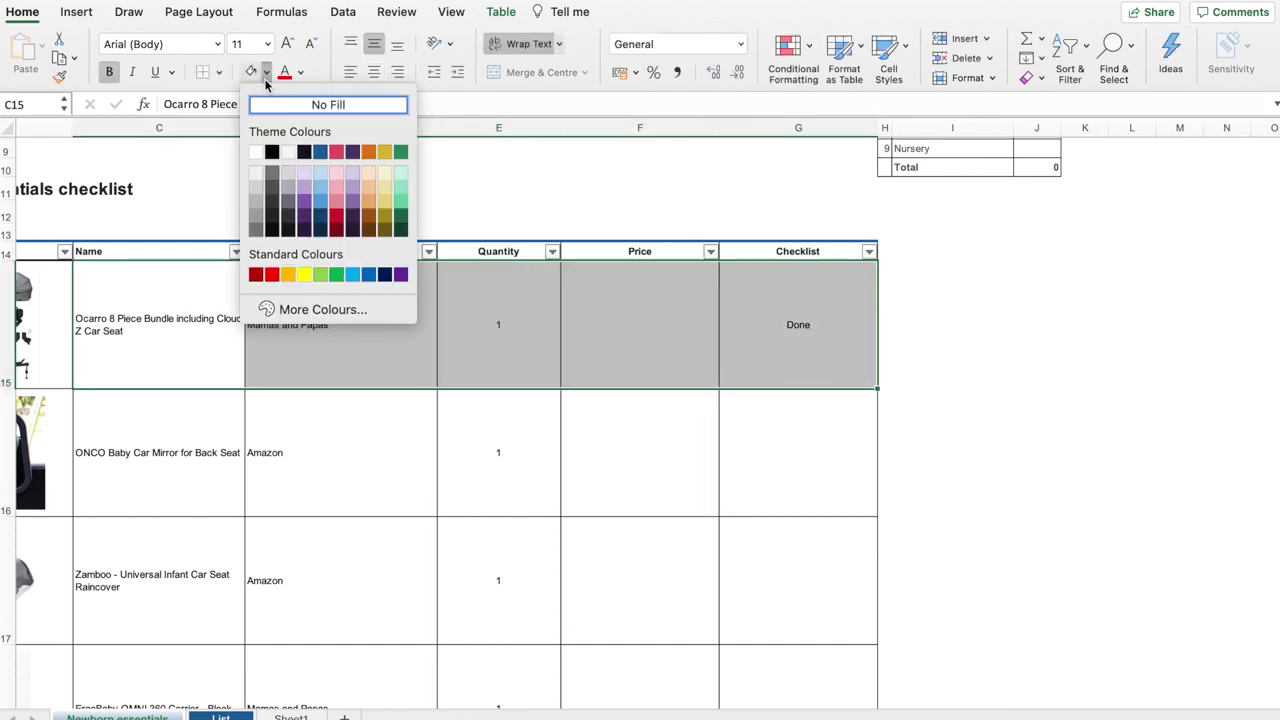
{"action": "left_click", "coordinate": [257, 200]}
{"action": "left_click", "coordinate": [366, 440]}
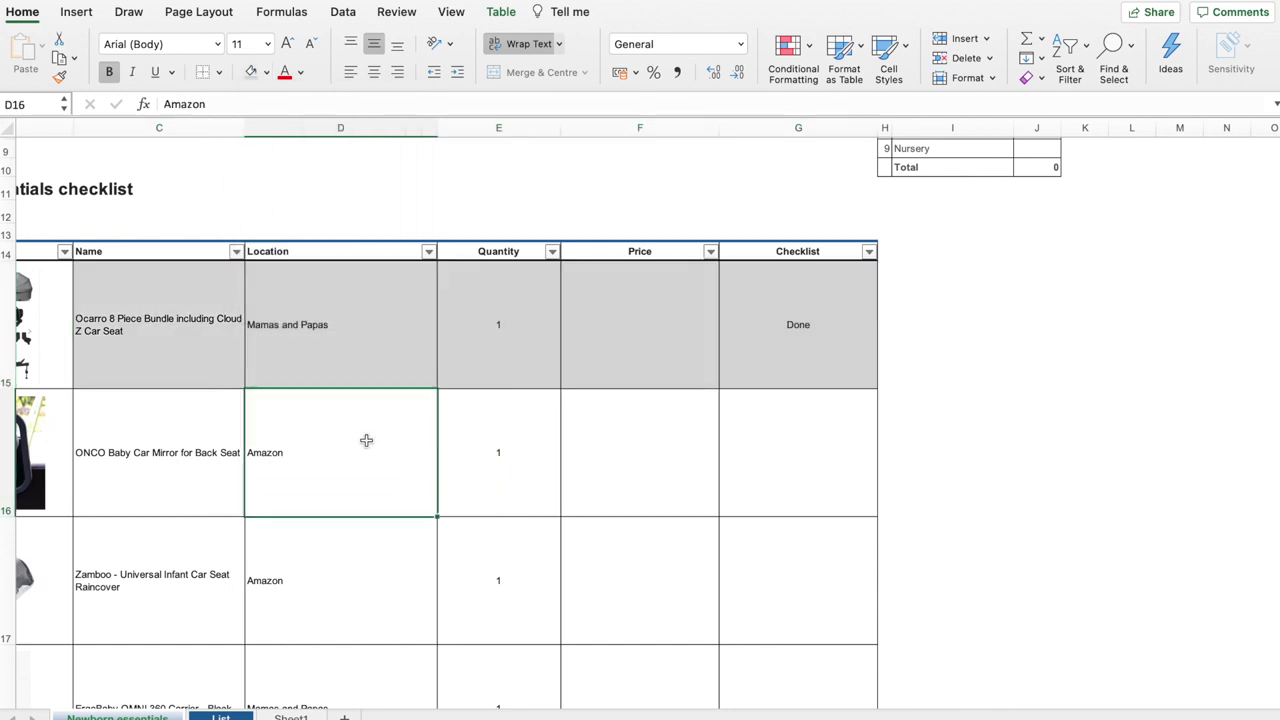
Undo the grey fill and the Done entry in the Ocarro 8 Piece Bundle row.
{"action": "scroll", "coordinate": [366, 440], "scroll_direction": "left", "scroll_amount": 3}
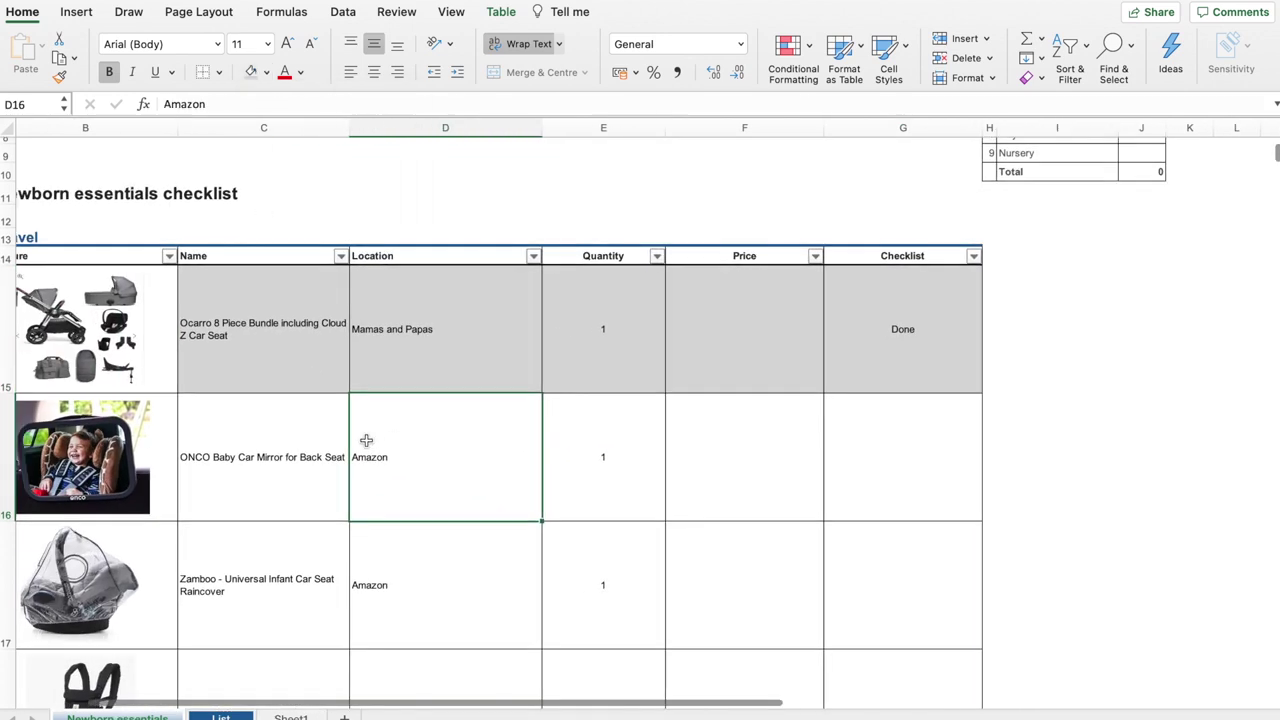
{"action": "key", "text": "ctrl+z"}
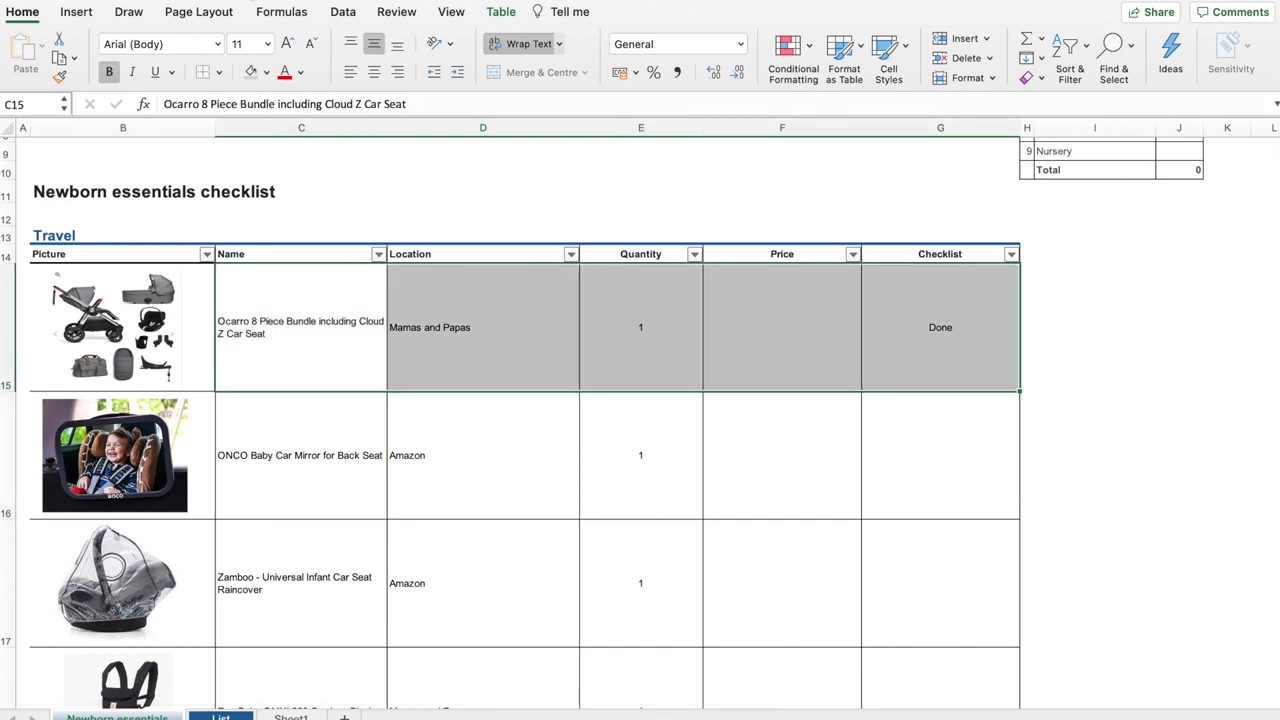
{"action": "key", "text": "ctrl+z"}
Examine the Travel section's items, from the Ocarro bundle to the ErgoBaby carrier, with their locations and quantities.
{"action": "scroll", "coordinate": [141, 422], "scroll_direction": "down", "scroll_amount": 1}
{"action": "scroll", "coordinate": [141, 422], "scroll_direction": "down", "scroll_amount": 1}
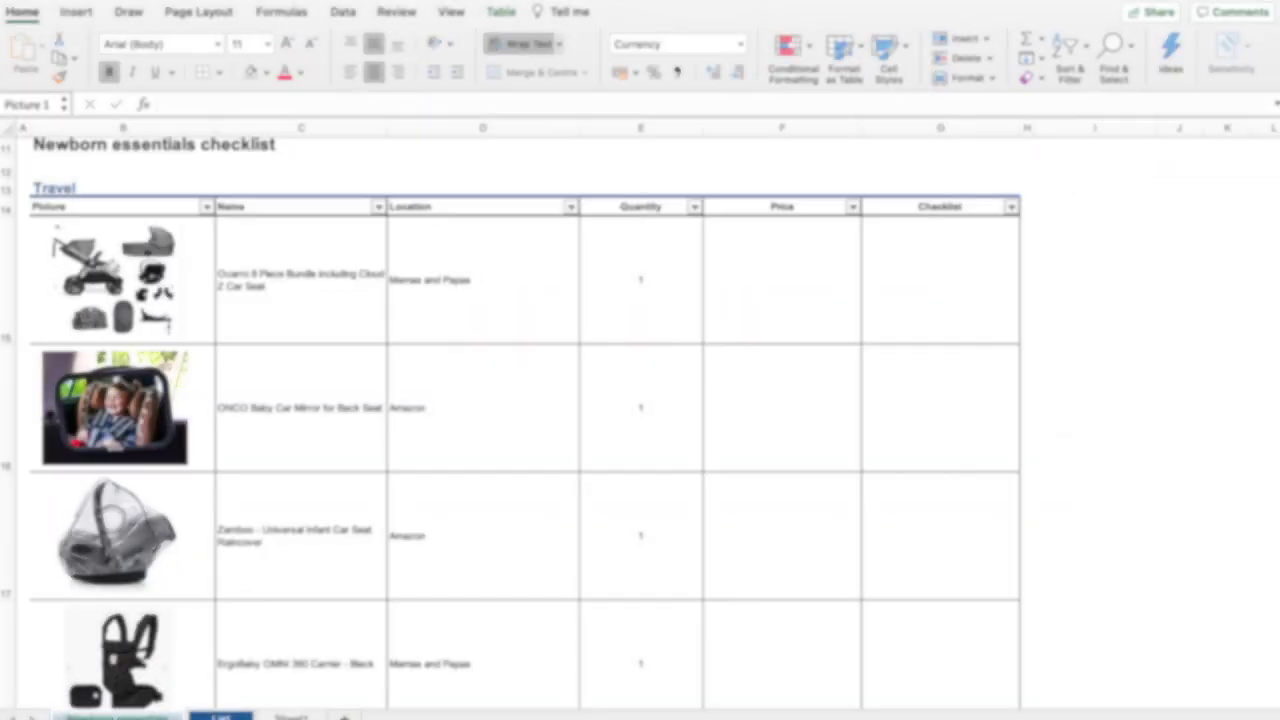
{"action": "left_click", "coordinate": [270, 305]}
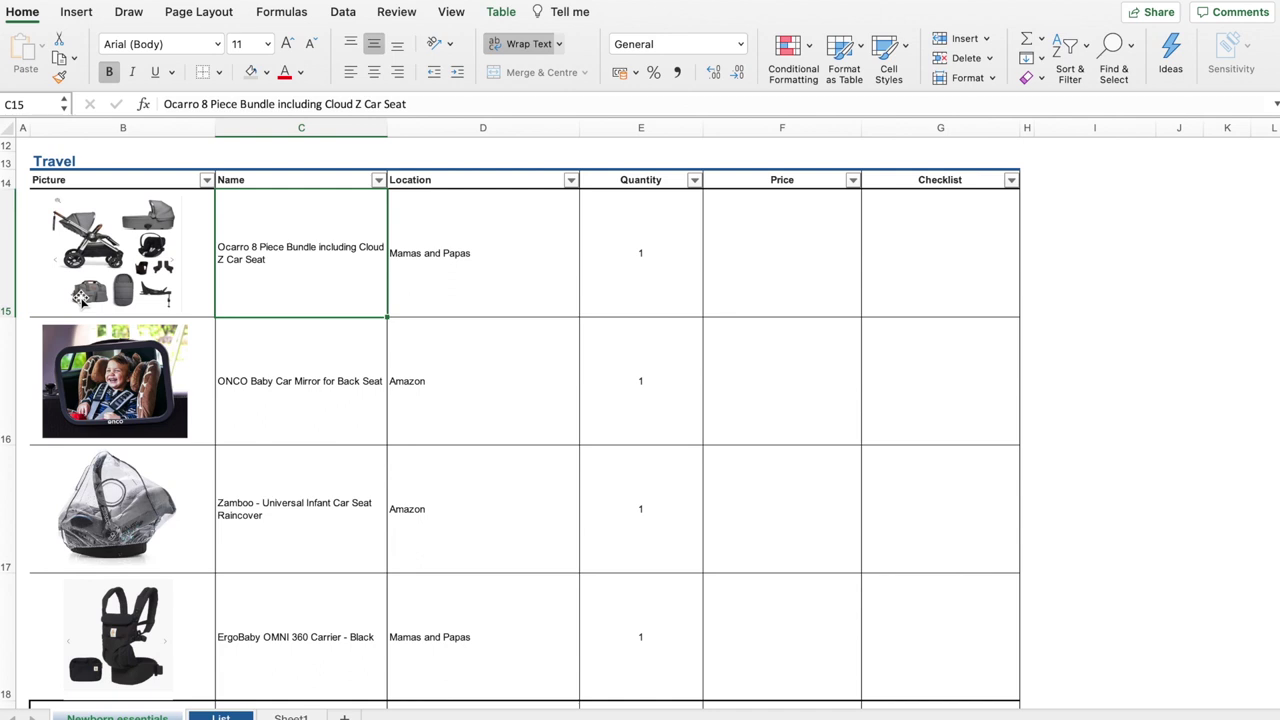
{"action": "scroll", "coordinate": [274, 303], "scroll_direction": "down", "scroll_amount": 3}
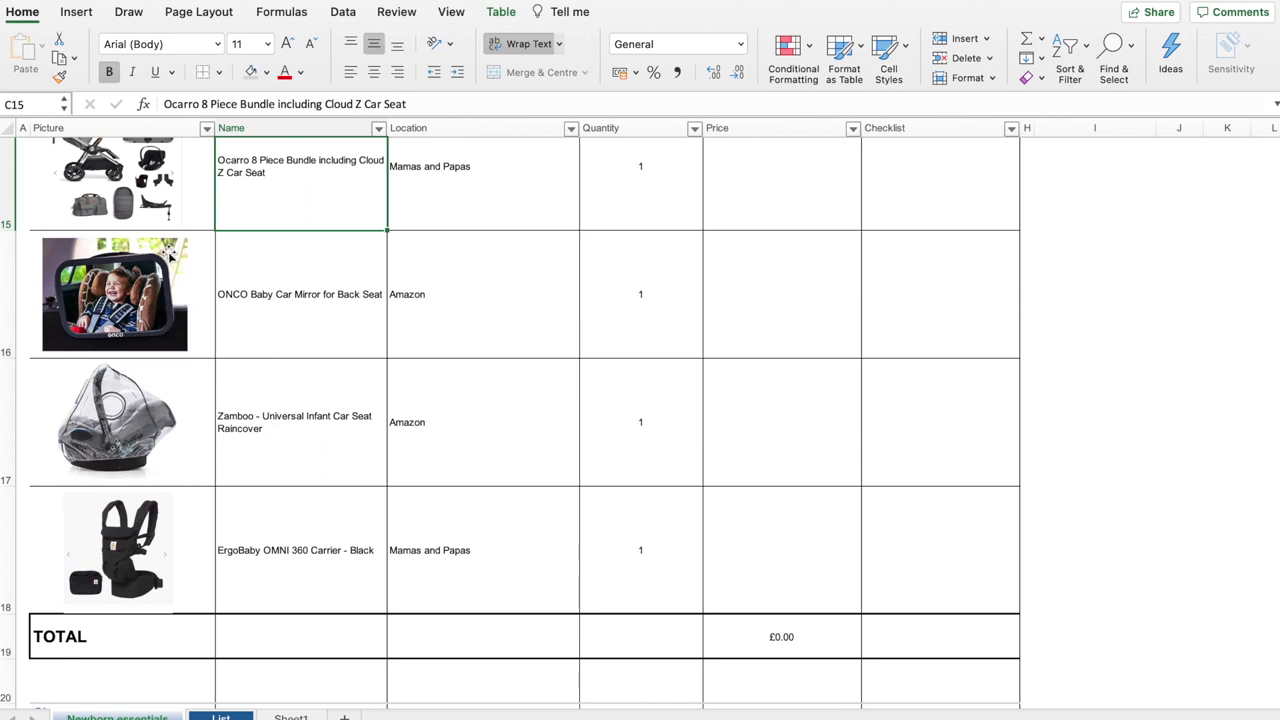
{"action": "scroll", "coordinate": [178, 345], "scroll_direction": "down", "scroll_amount": 4}
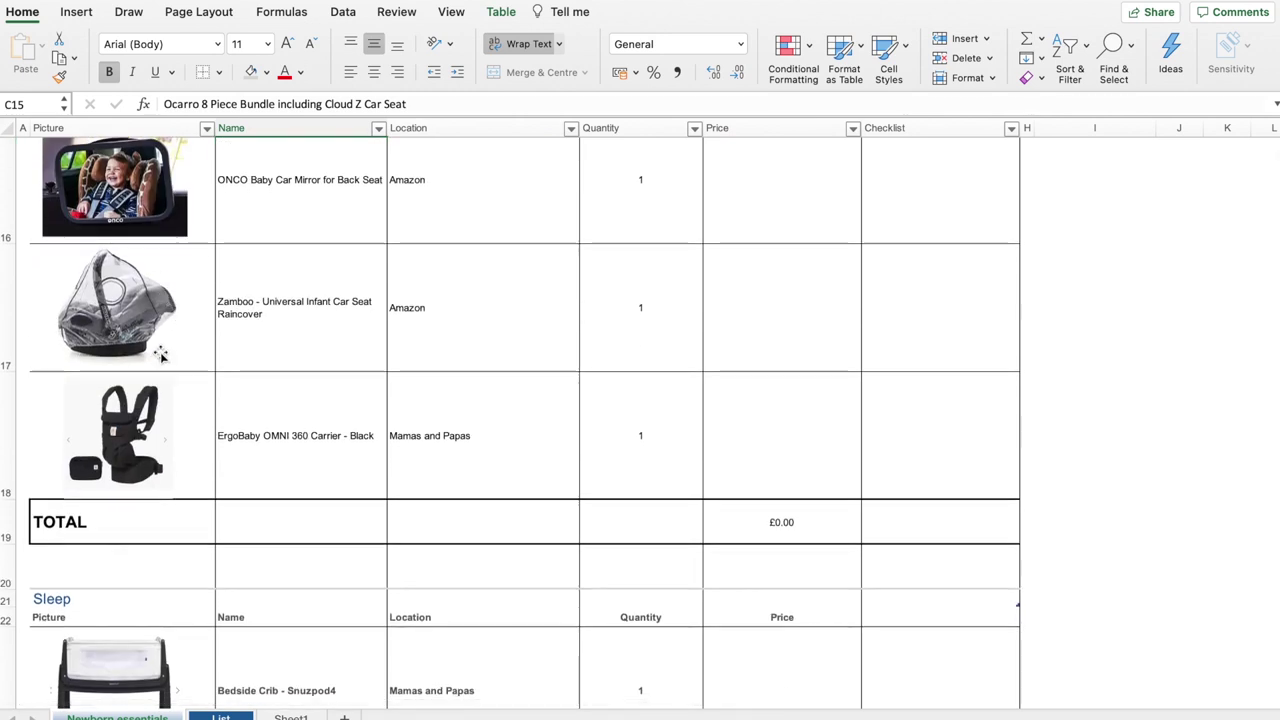
{"action": "scroll", "coordinate": [188, 325], "scroll_direction": "up", "scroll_amount": 6}
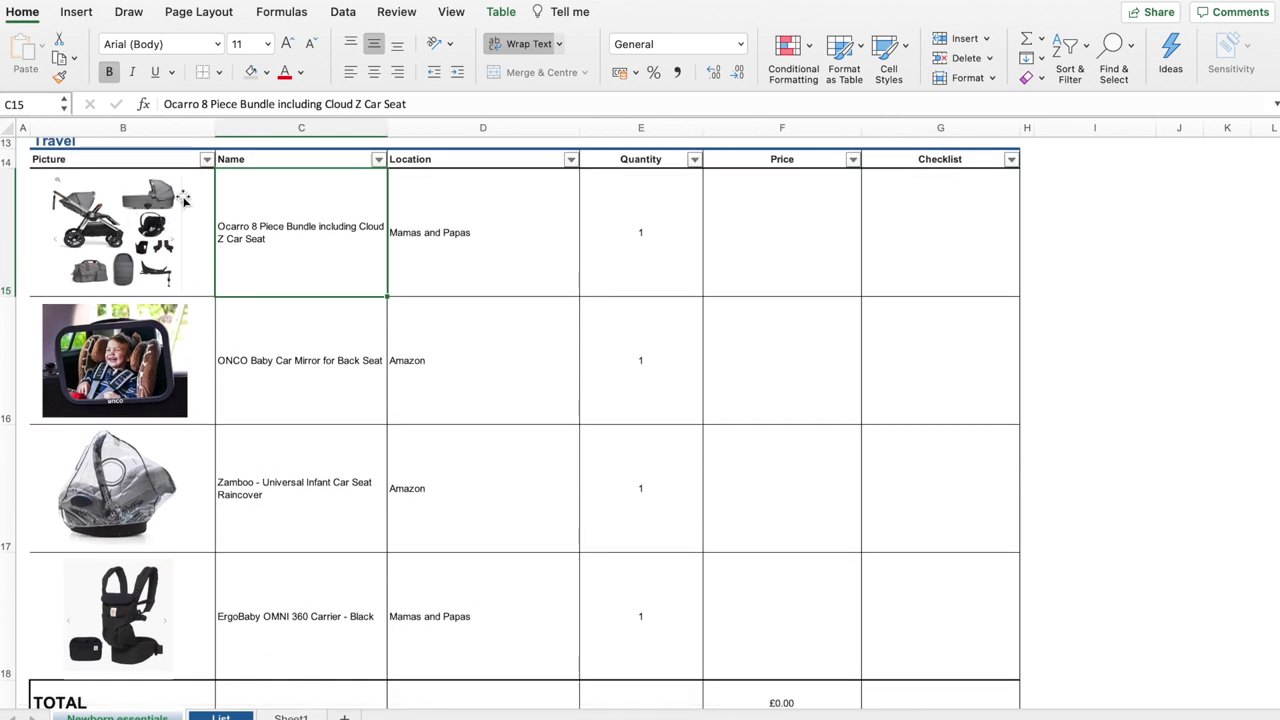
{"action": "scroll", "coordinate": [127, 492], "scroll_direction": "down", "scroll_amount": 3}
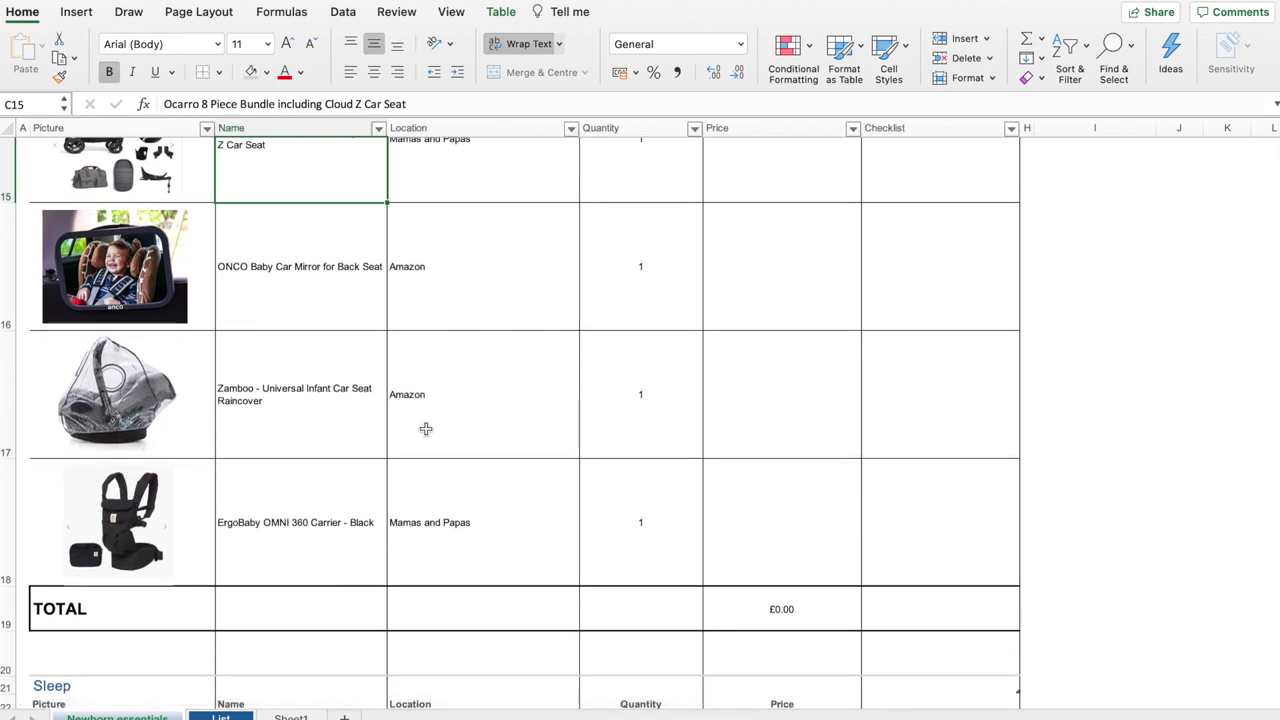
{"action": "scroll", "coordinate": [423, 426], "scroll_direction": "down", "scroll_amount": 3}
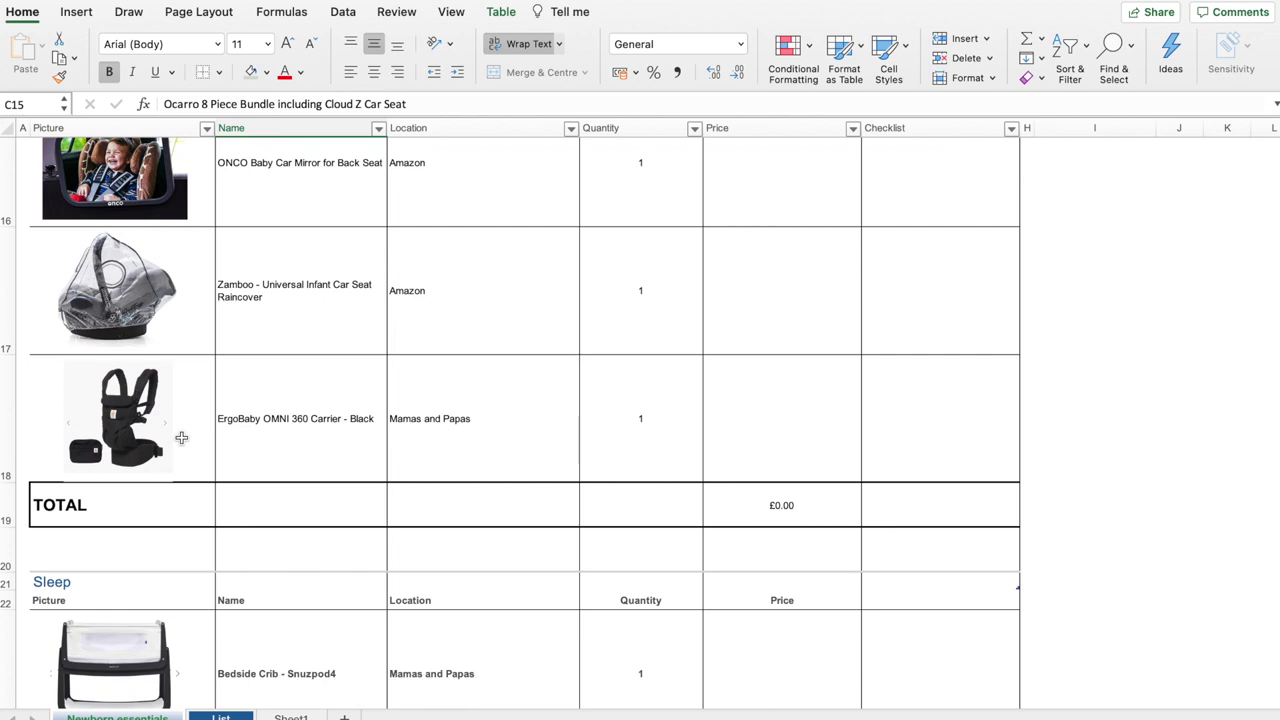
{"action": "scroll", "coordinate": [208, 349], "scroll_direction": "up", "scroll_amount": 5}
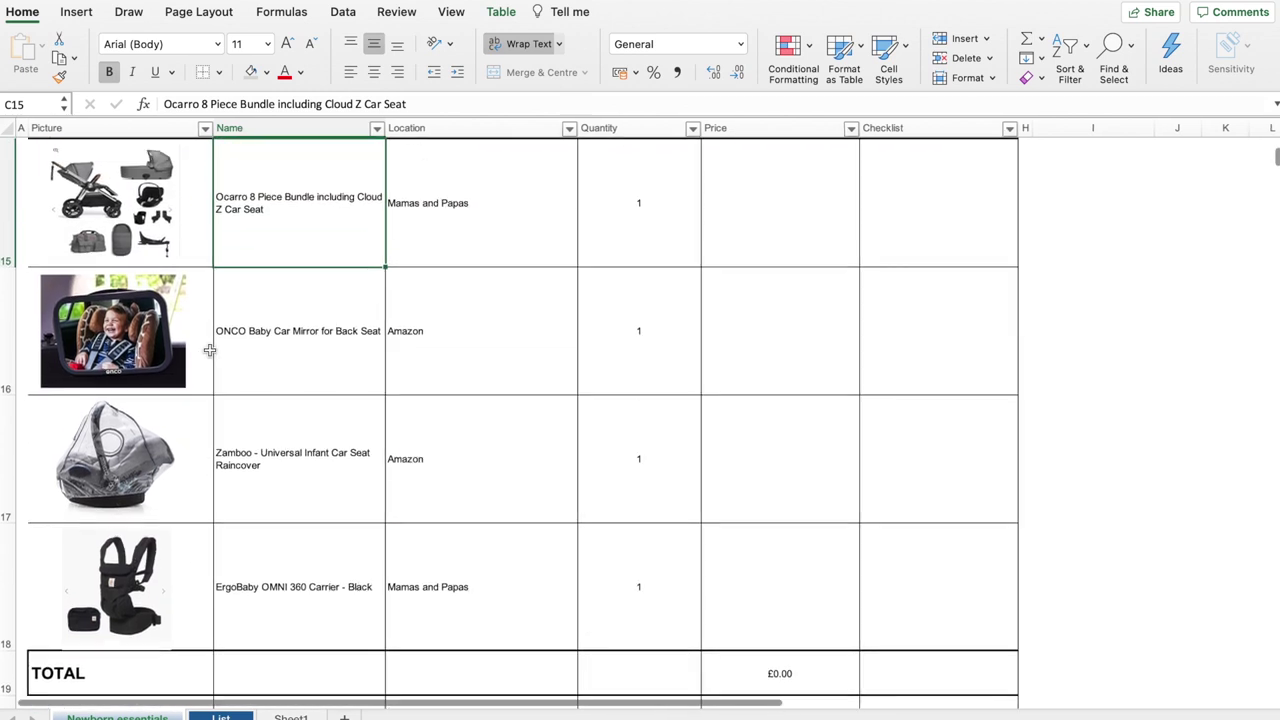
{"action": "scroll", "coordinate": [208, 349], "scroll_direction": "down", "scroll_amount": 4}
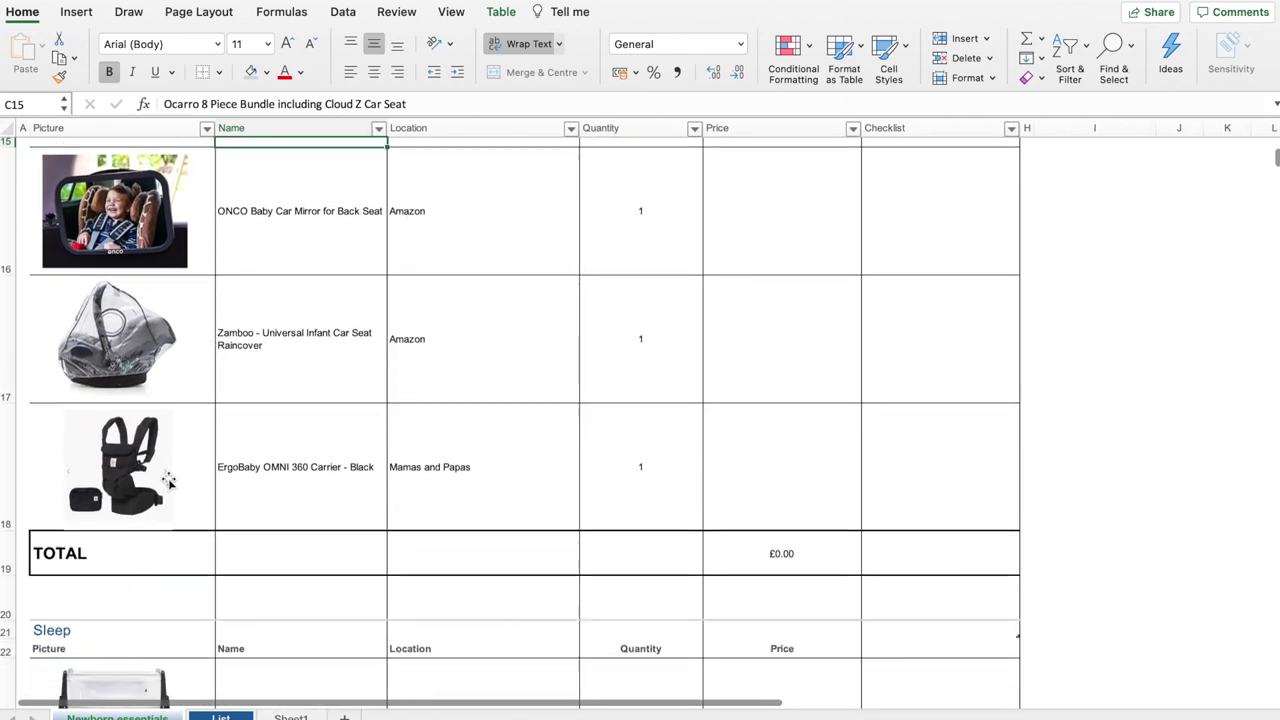
Examine the Sleep section's items, from the bedside crib to the portable white noise device, with their locations and quantities.
{"action": "scroll", "coordinate": [171, 482], "scroll_direction": "down", "scroll_amount": 2}
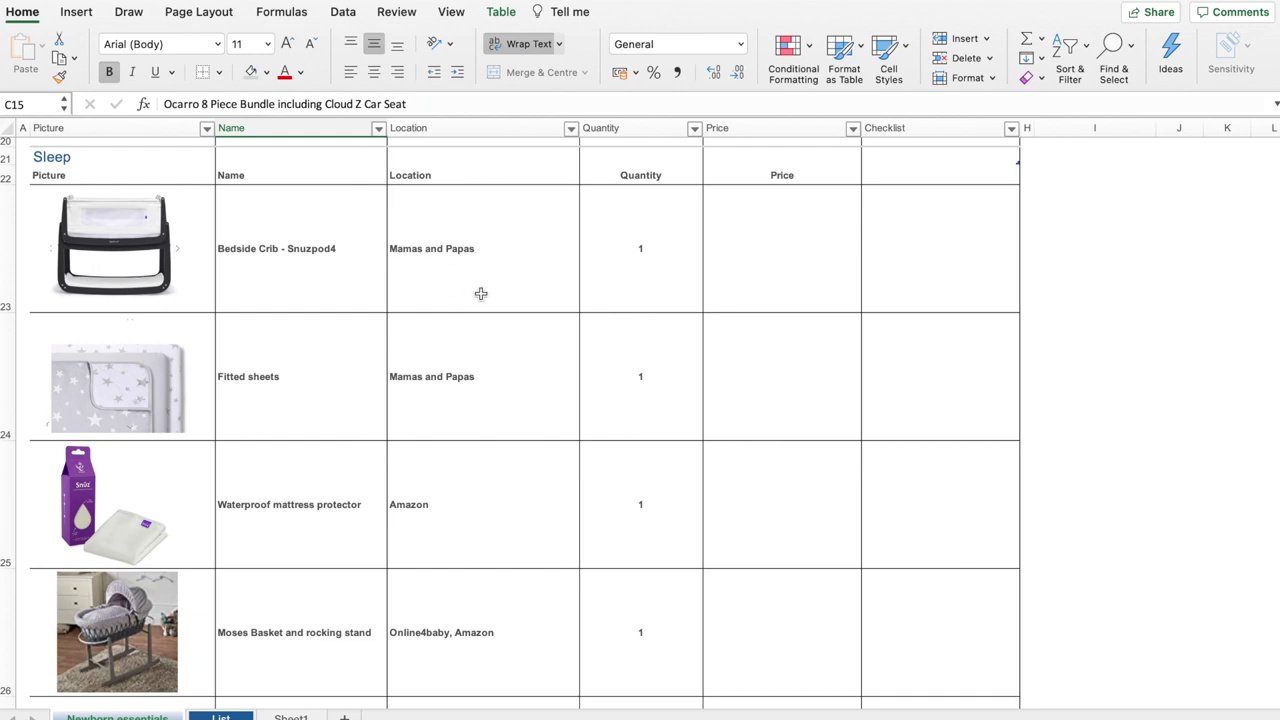
{"action": "scroll", "coordinate": [481, 293], "scroll_direction": "down", "scroll_amount": 2}
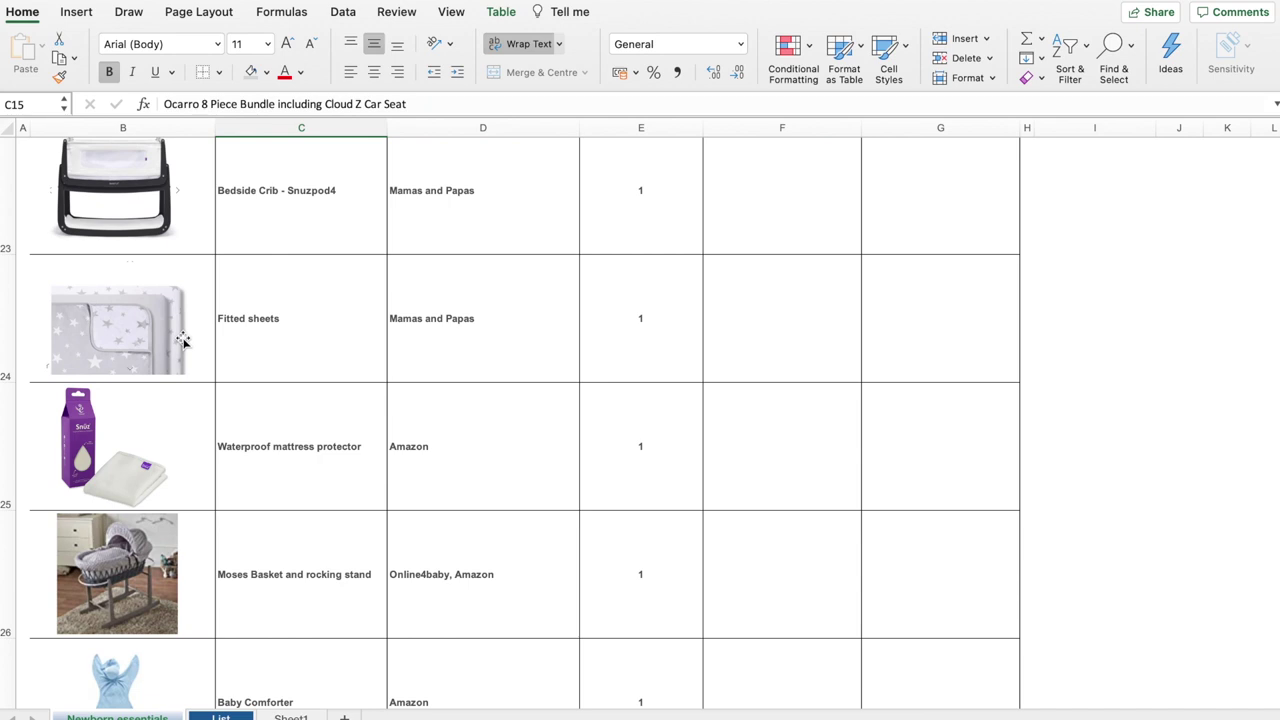
{"action": "scroll", "coordinate": [181, 340], "scroll_direction": "down", "scroll_amount": 2}
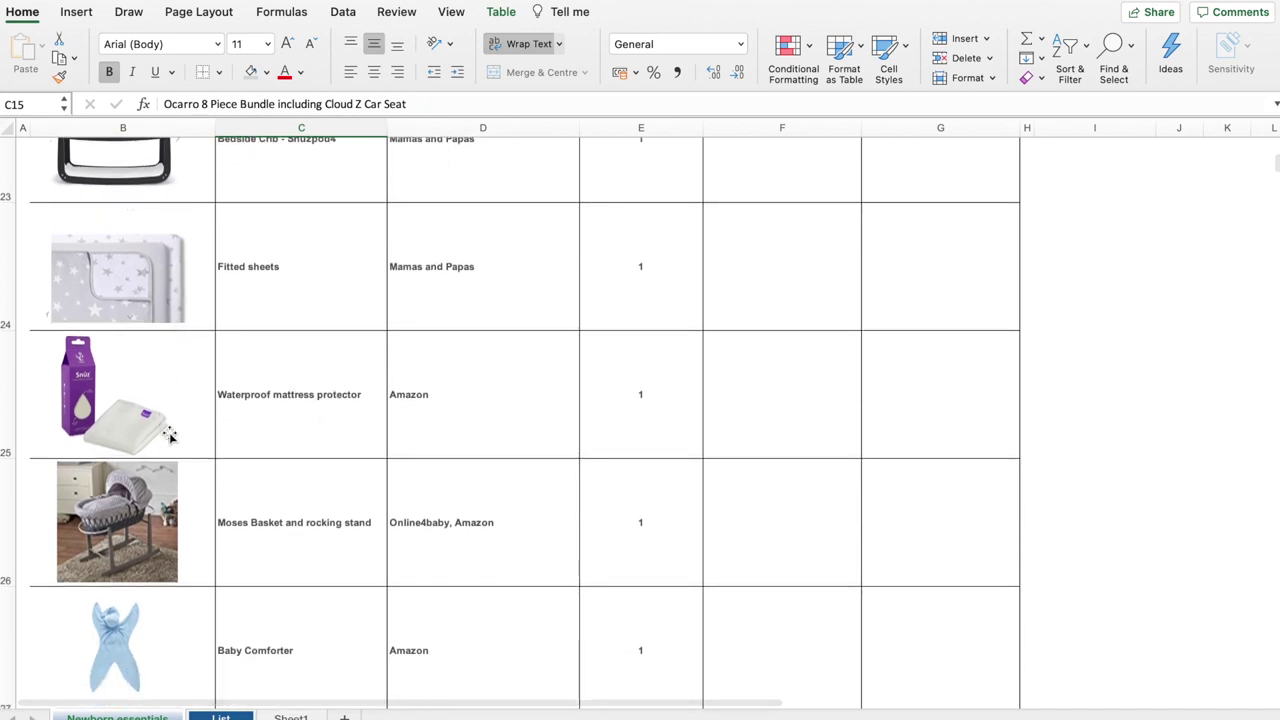
{"action": "scroll", "coordinate": [170, 436], "scroll_direction": "up", "scroll_amount": 3}
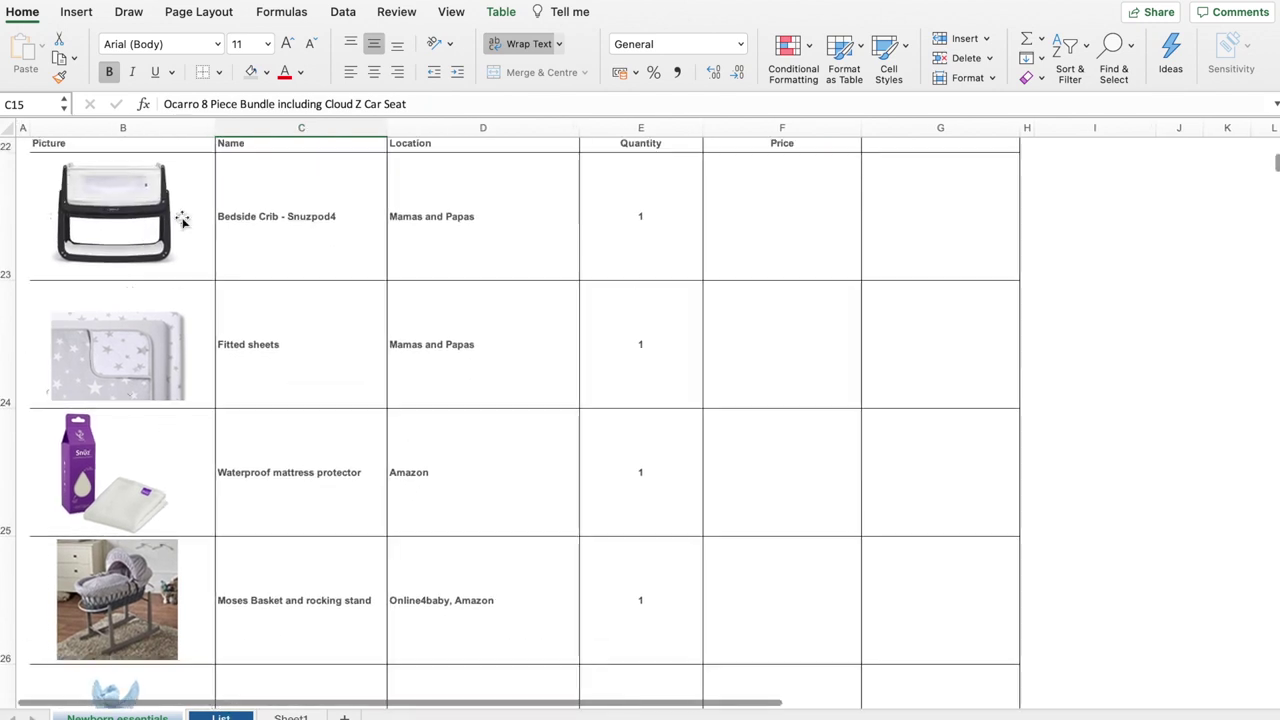
{"action": "scroll", "coordinate": [173, 300], "scroll_direction": "down", "scroll_amount": 6}
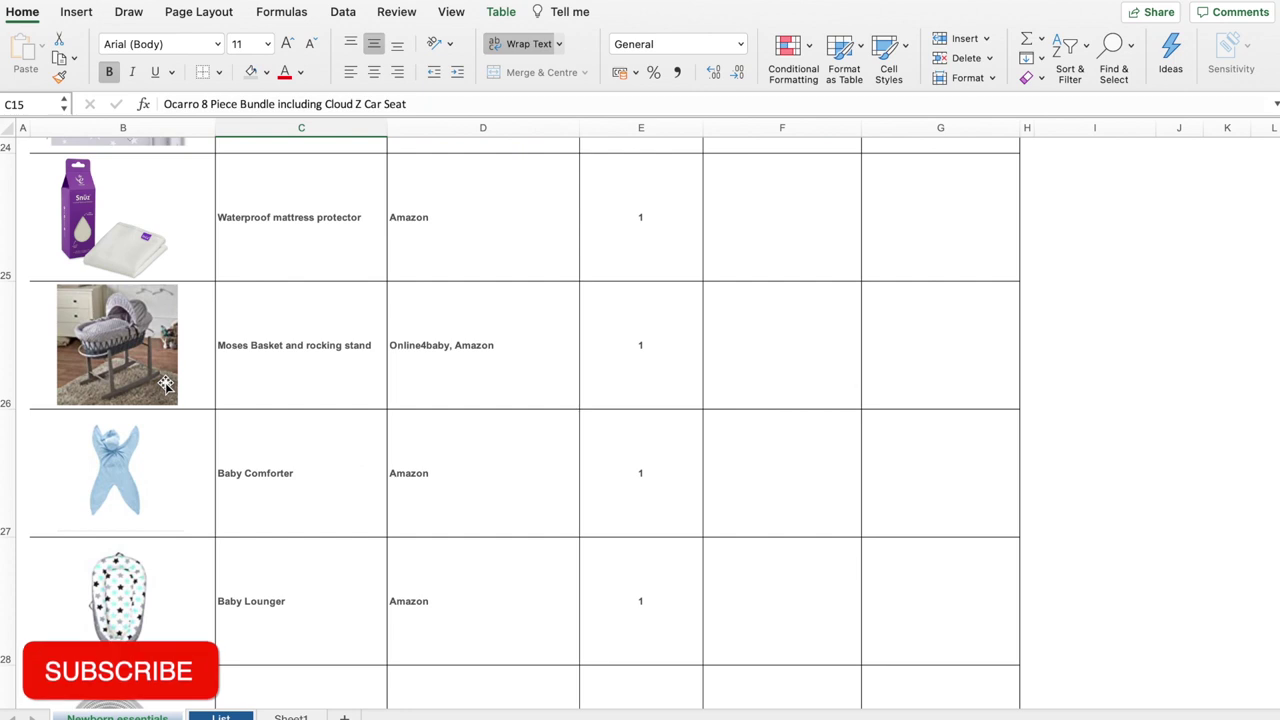
{"action": "scroll", "coordinate": [165, 384], "scroll_direction": "down", "scroll_amount": 2}
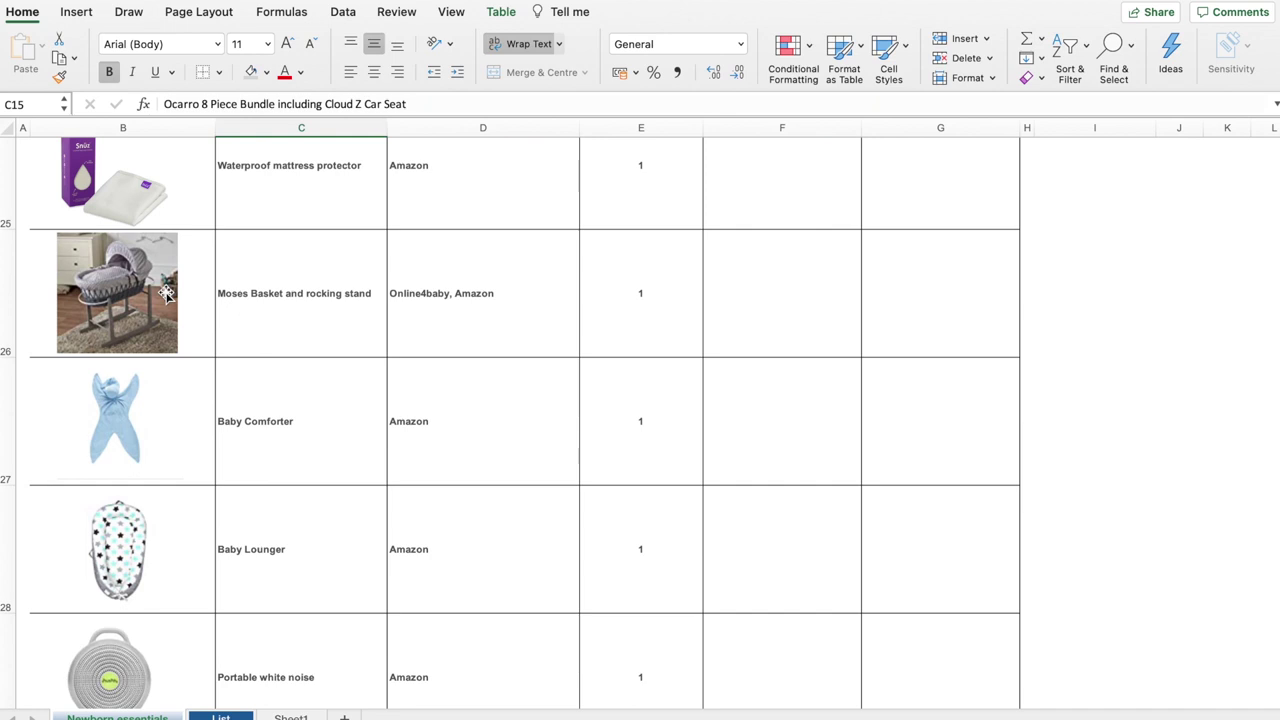
{"action": "scroll", "coordinate": [166, 293], "scroll_direction": "down", "scroll_amount": 2}
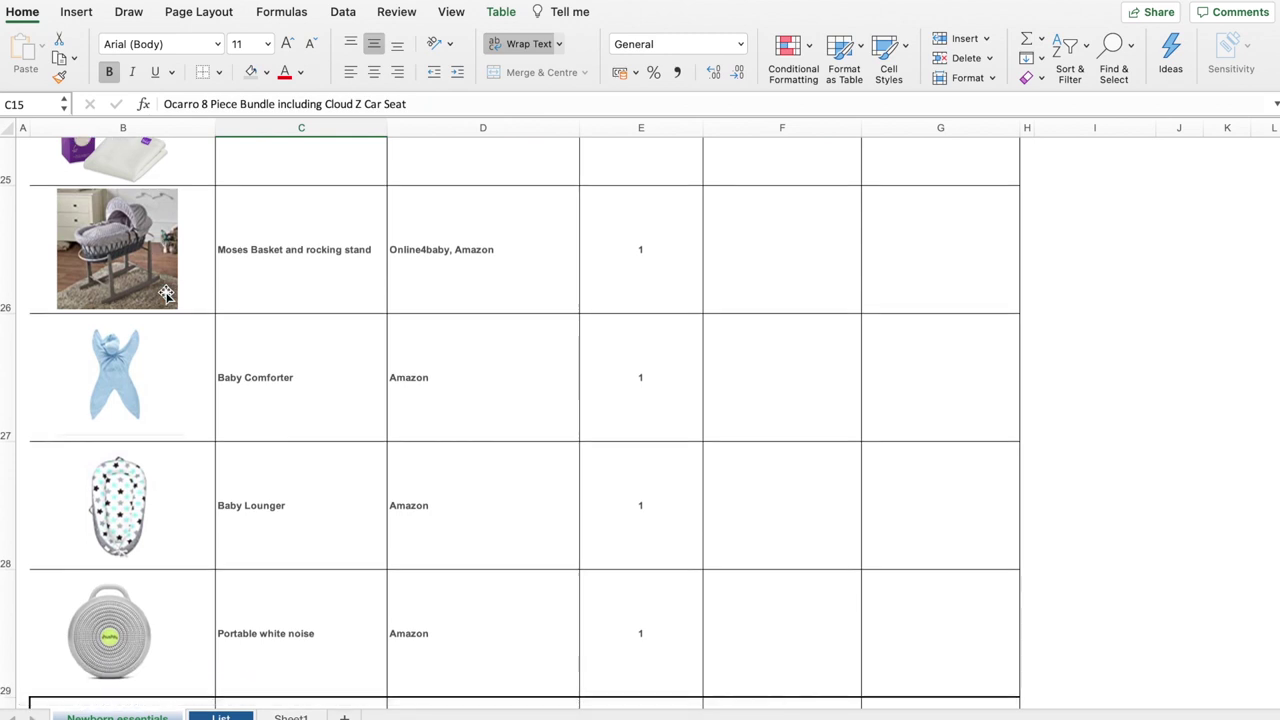
{"action": "scroll", "coordinate": [166, 293], "scroll_direction": "up", "scroll_amount": 2}
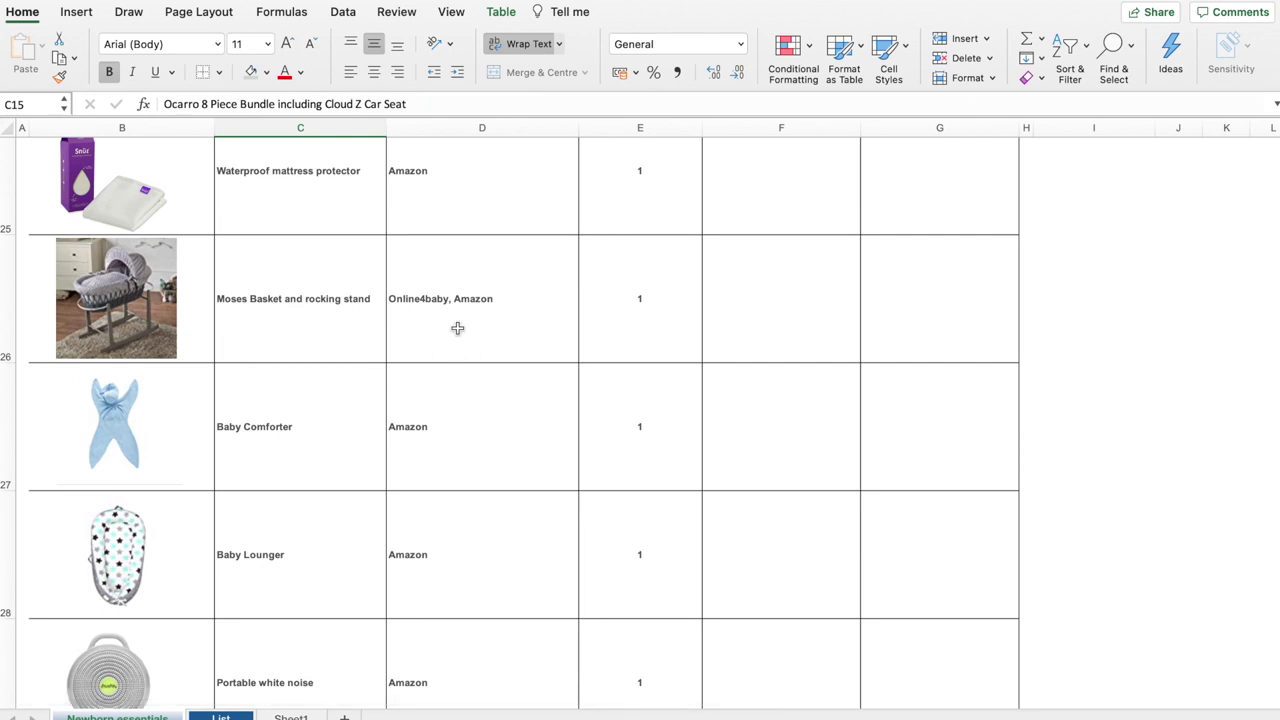
{"action": "scroll", "coordinate": [486, 330], "scroll_direction": "down", "scroll_amount": 1}
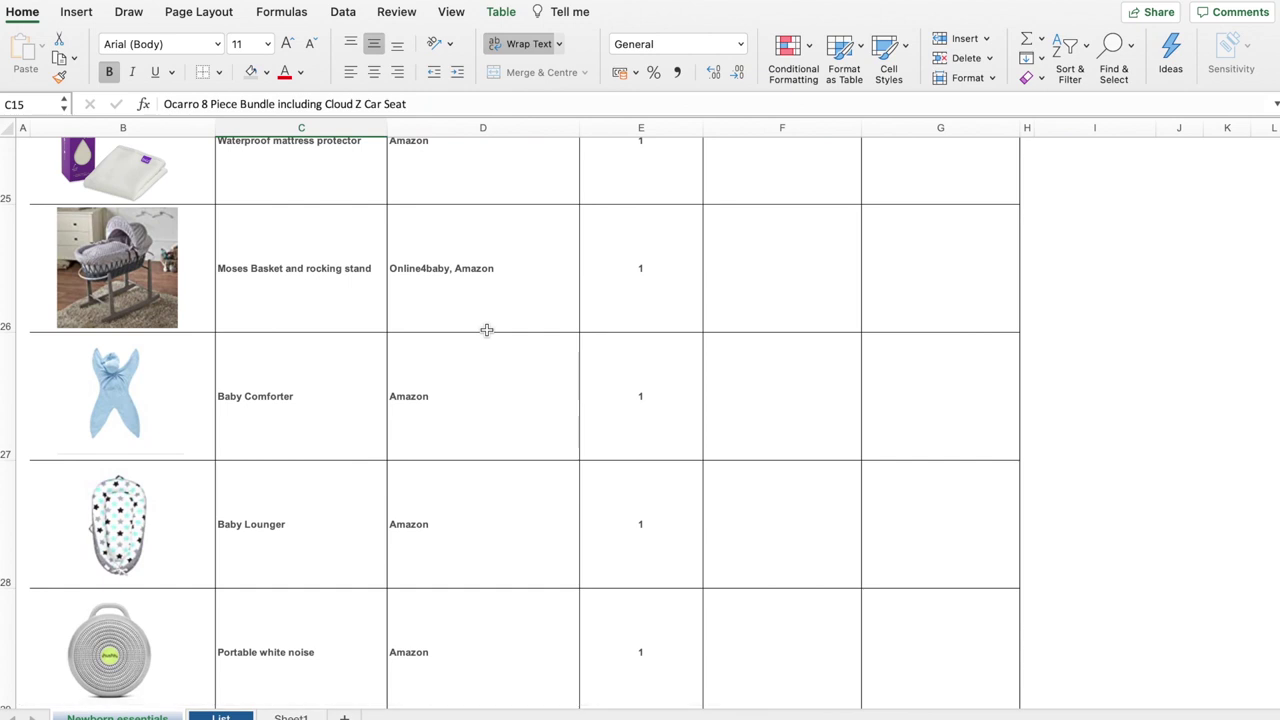
{"action": "scroll", "coordinate": [486, 330], "scroll_direction": "down", "scroll_amount": 4}
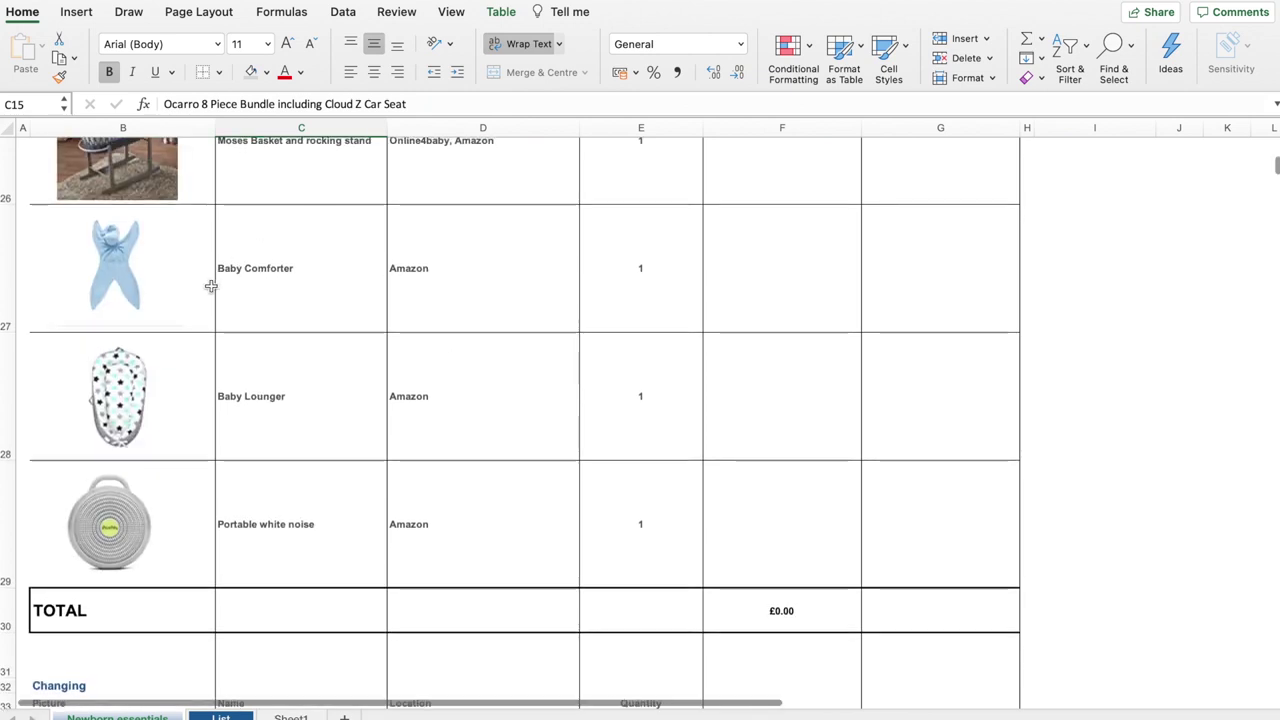